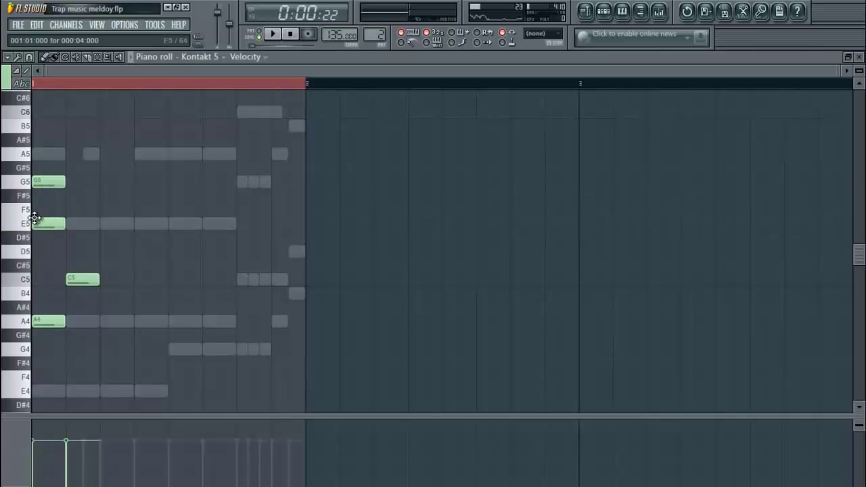
Move the E5 note to the fourth beat and the G5 note to the third beat, and play the melody.
{"action": "left_click_drag", "start_coordinate": [35, 219], "coordinate": [142, 224]}
{"action": "left_click_drag", "start_coordinate": [34, 178], "coordinate": [107, 184]}
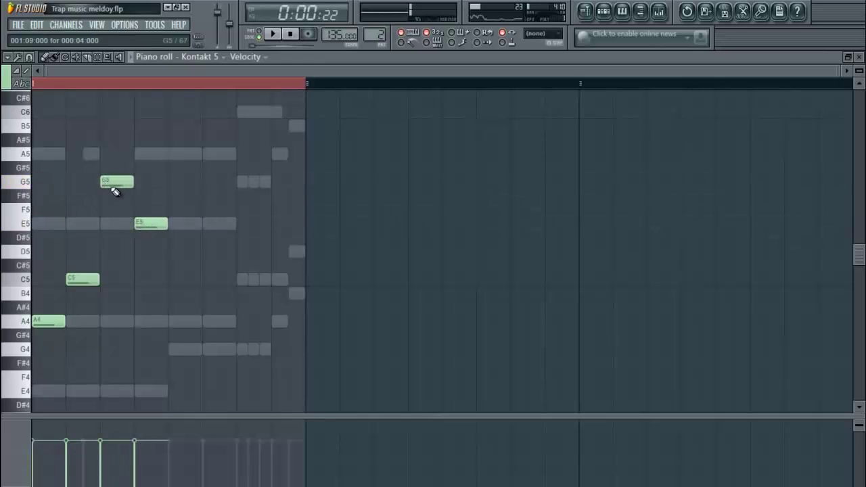
{"action": "key", "text": "space"}
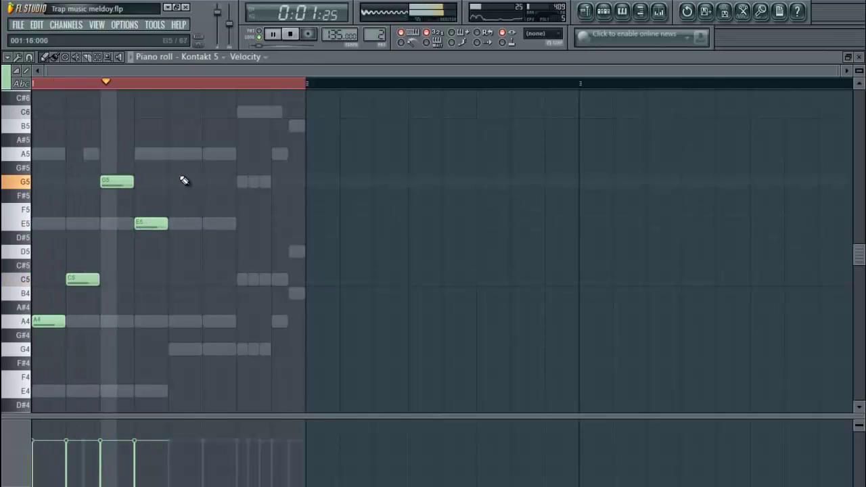
{"action": "key", "text": "space"}
{"action": "key", "text": "space"}
{"action": "key", "text": "space"}
Drop the first A4 note an octave, transpose all four notes up an octave, and play the result.
{"action": "left_click", "coordinate": [52, 323]}
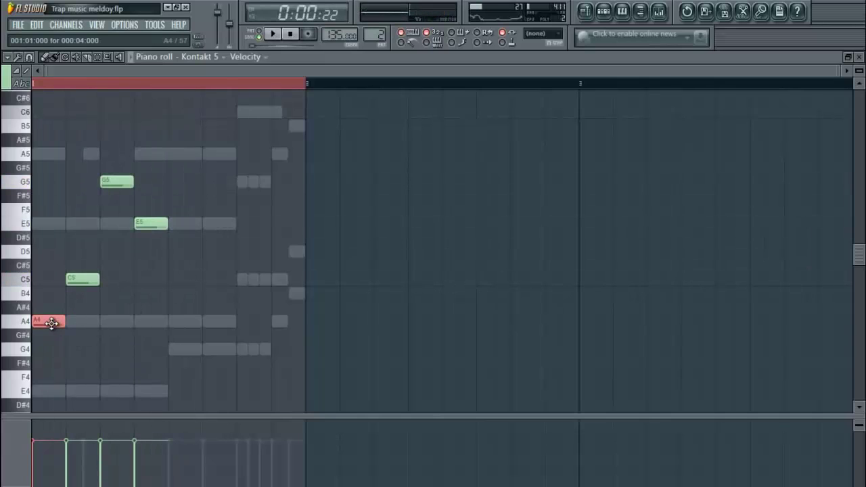
{"action": "key", "text": "ctrl+Down"}
{"action": "key", "text": "ctrl+a"}
{"action": "key", "text": "ctrl+Up"}
{"action": "key", "text": "space"}
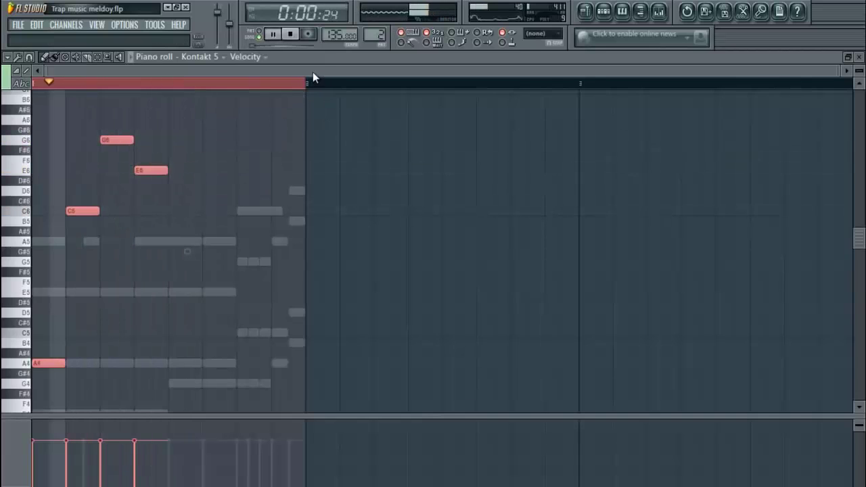
{"action": "left_click", "coordinate": [272, 34]}
{"action": "left_click", "coordinate": [273, 34]}
{"action": "key", "text": "space"}
Raise only the first note by an octave to A5 and clear the selection.
{"action": "left_click_drag", "start_coordinate": [110, 308], "coordinate": [45, 389]}
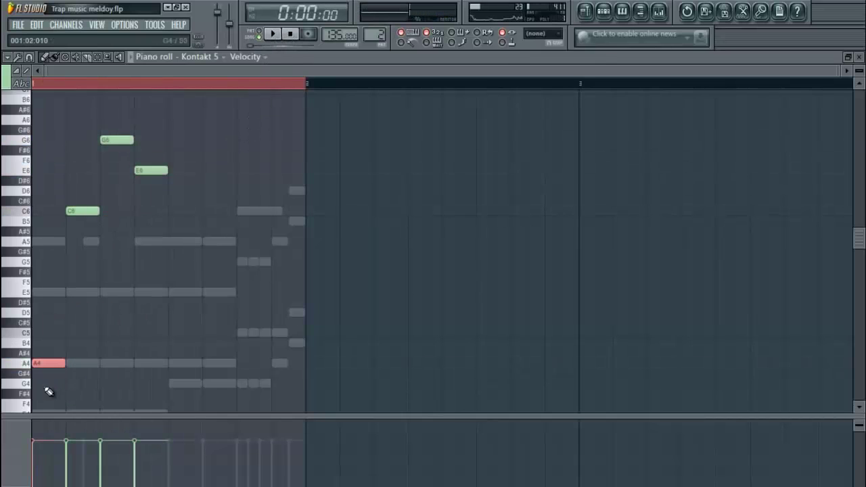
{"action": "key", "text": "ctrl+Up"}
{"action": "key", "text": "ctrl+d"}
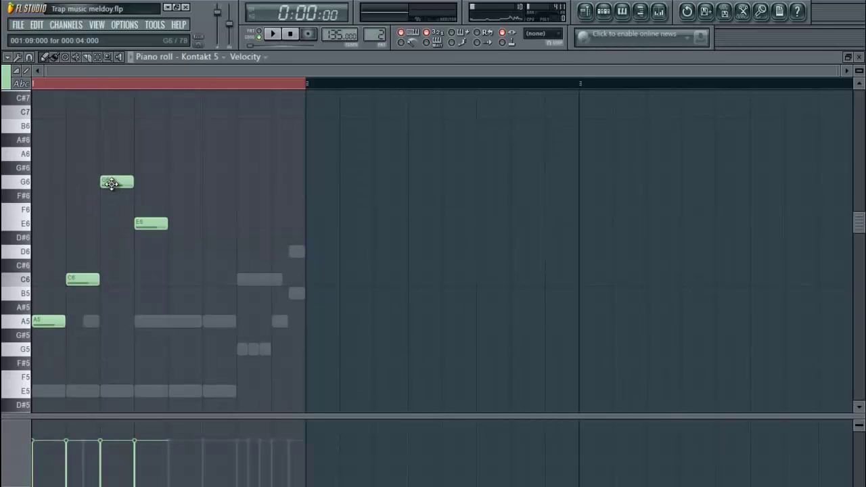
Lower the third note of the phrase to F6 and play the melody.
{"action": "left_click_drag", "start_coordinate": [111, 184], "coordinate": [113, 215]}
{"action": "key", "text": "space"}
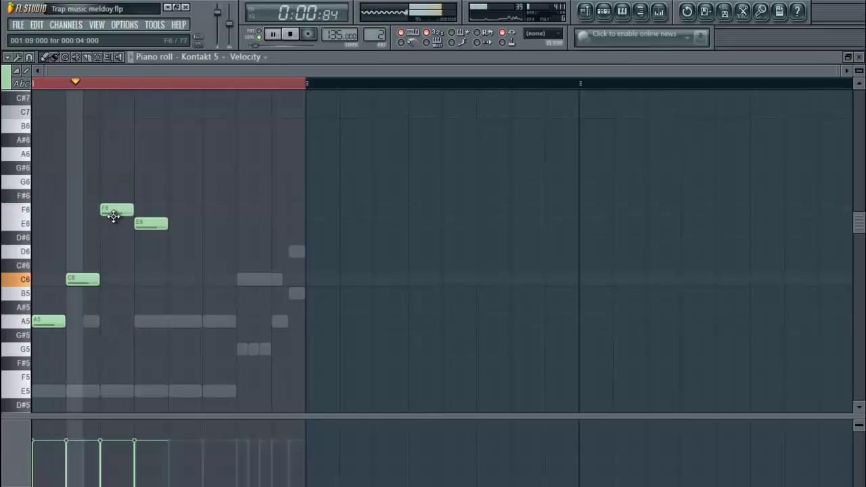
{"action": "key", "text": "space"}
{"action": "key", "text": "space"}
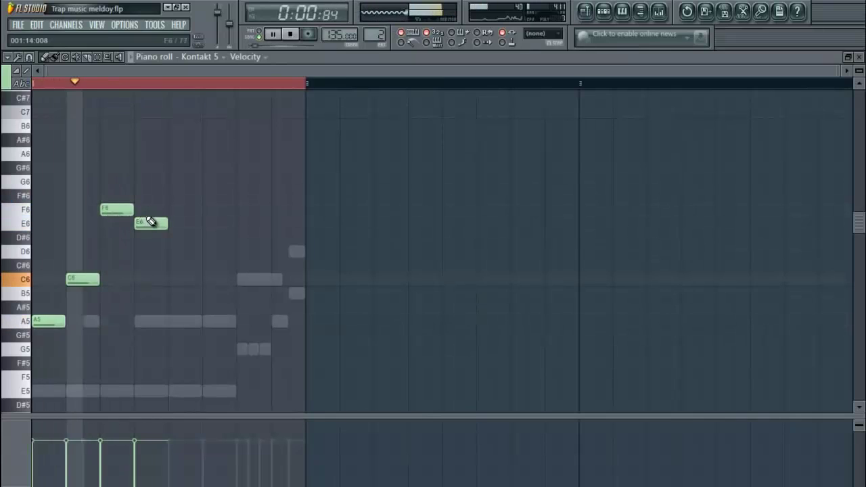
{"action": "key", "text": "space"}
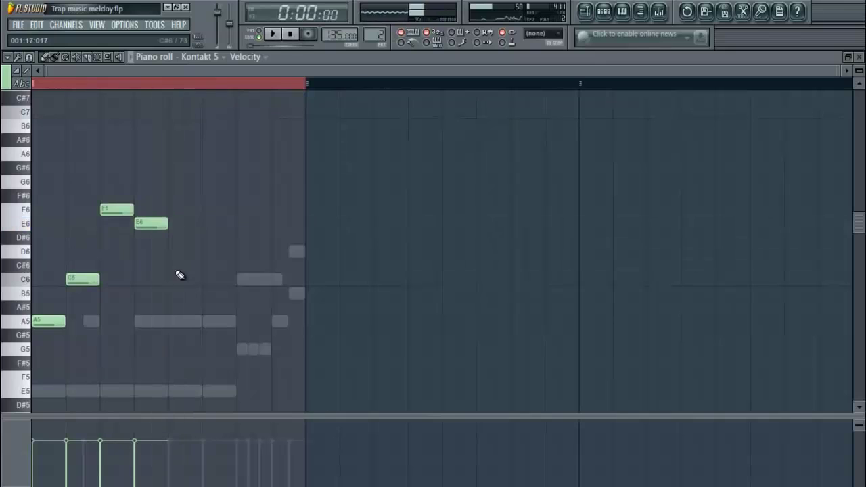
Shorten the four-note phrase to half-beat notes where needed and repeat it until four copies fill the first two bars.
{"action": "key", "text": "ctrl+a"}
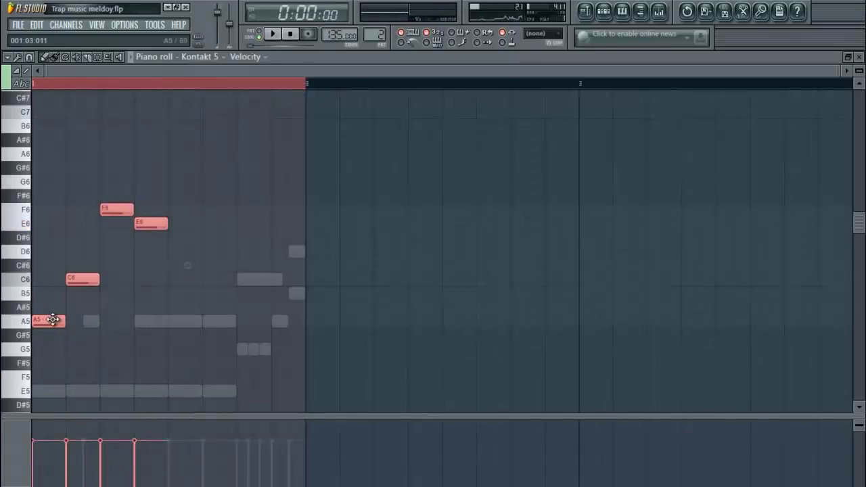
{"action": "left_click_drag", "start_coordinate": [64, 321], "coordinate": [457, 320]}
{"action": "key", "text": "ctrl+a"}
{"action": "left_click", "coordinate": [514, 326]}
Change the last two notes of the fourth phrase to C6 and B5, and clear the time selection.
{"action": "left_click_drag", "start_coordinate": [532, 209], "coordinate": [530, 282]}
{"action": "left_click_drag", "start_coordinate": [550, 224], "coordinate": [560, 292]}
{"action": "left_click", "coordinate": [446, 84]}
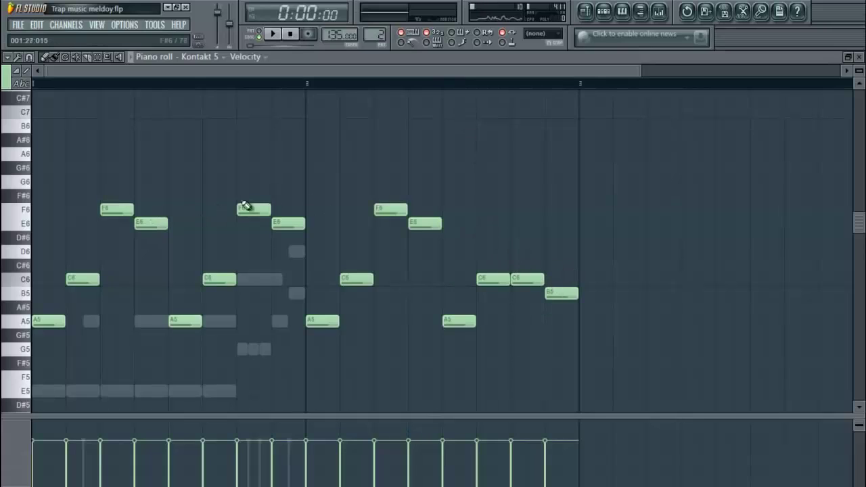
Cut the Kontakt 5 melody out of Pattern 2 and paste it into Pattern 3.
{"action": "left_click", "coordinate": [859, 57]}
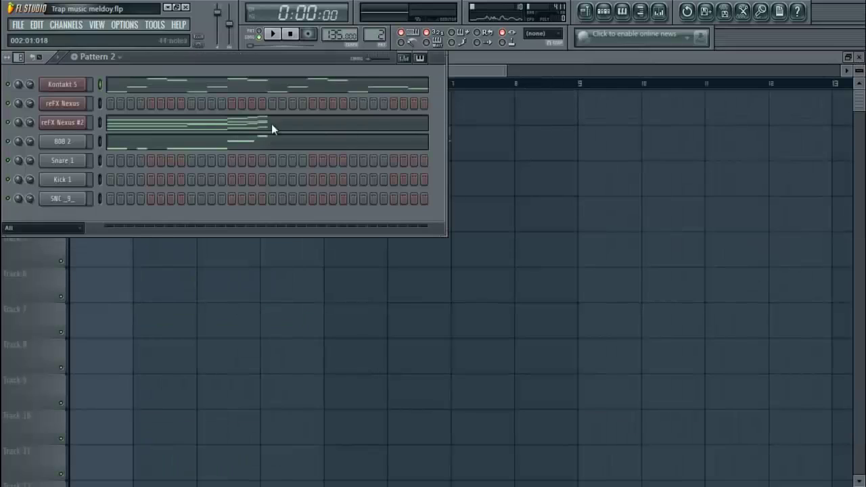
{"action": "key", "text": "ctrl+x"}
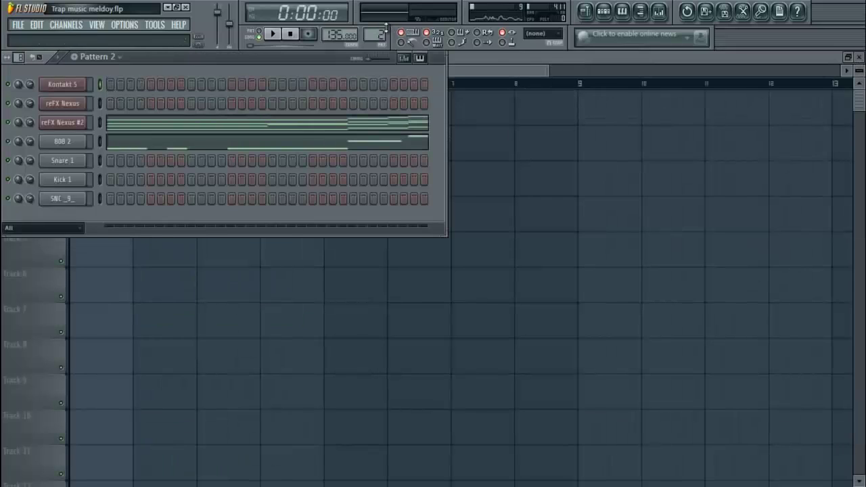
{"action": "left_click_drag", "start_coordinate": [382, 31], "coordinate": [375, 25]}
{"action": "key", "text": "ctrl+v"}
Place Pattern 3 at the start of playlist track 3 and play the song.
{"action": "right_click", "coordinate": [387, 199]}
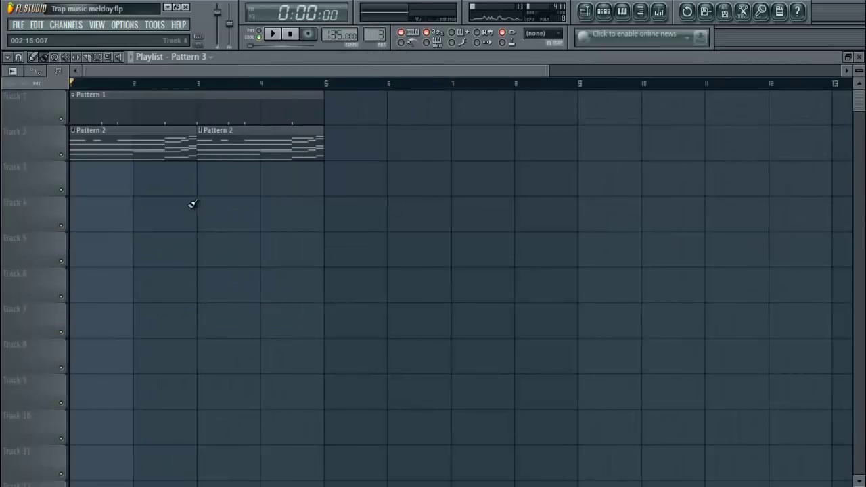
{"action": "left_click", "coordinate": [81, 196]}
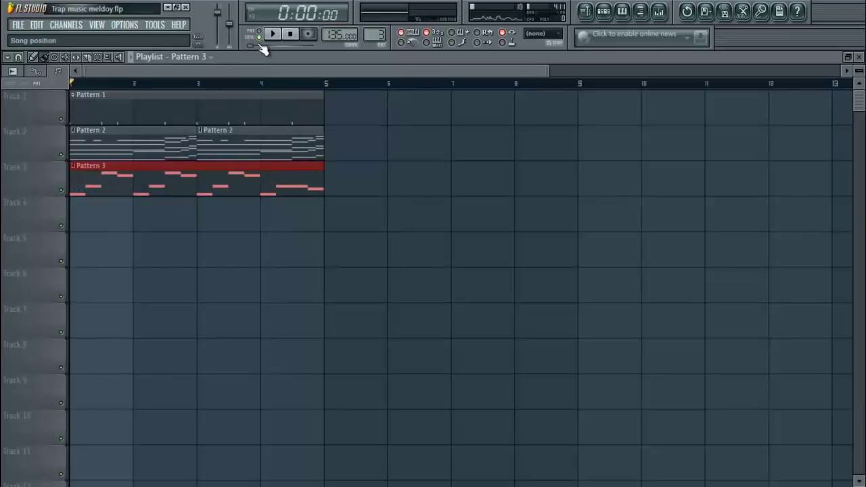
{"action": "left_click", "coordinate": [273, 34]}
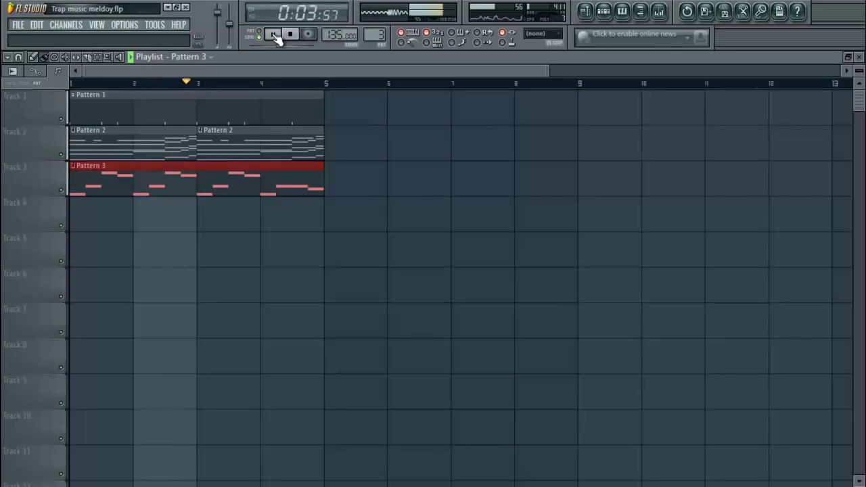
{"action": "key", "text": "space"}
Open the Kontakt 5 notes of Pattern 3 in the piano roll and play the whole melody.
{"action": "left_click", "coordinate": [603, 12]}
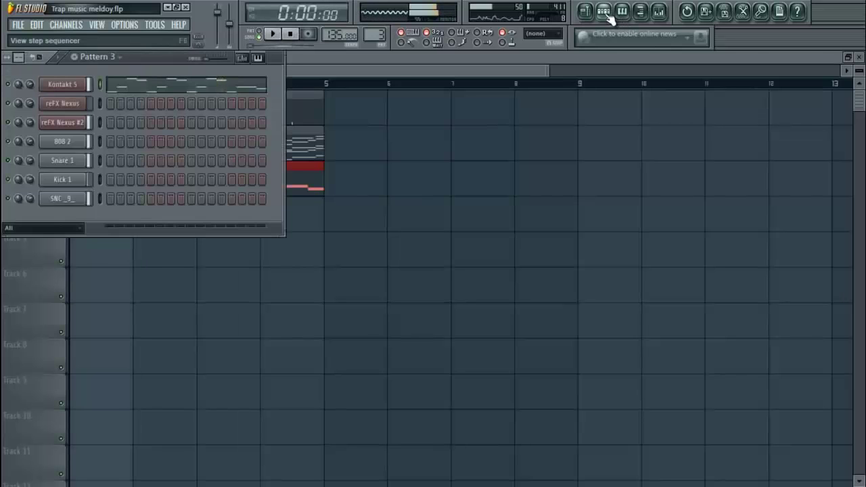
{"action": "left_click", "coordinate": [215, 88]}
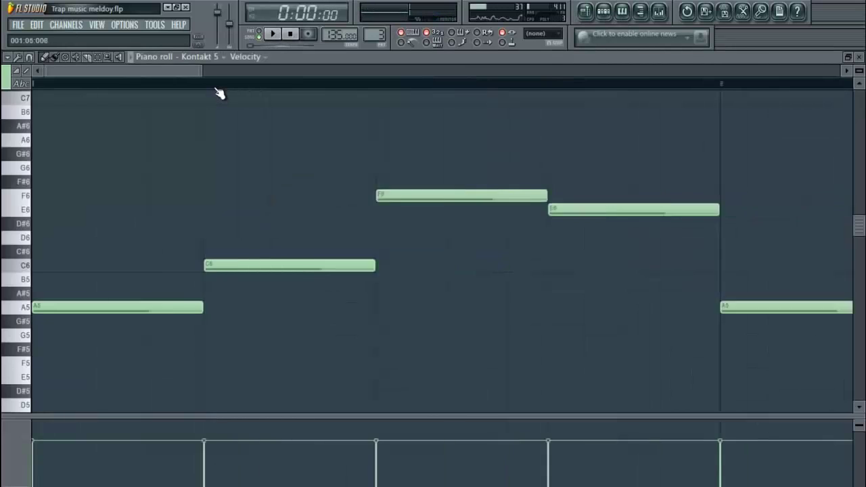
{"action": "left_click_drag", "start_coordinate": [349, 229], "coordinate": [91, 176]}
{"action": "key", "text": "space"}
{"action": "key", "text": "ctrl+d"}
{"action": "key", "text": "space"}
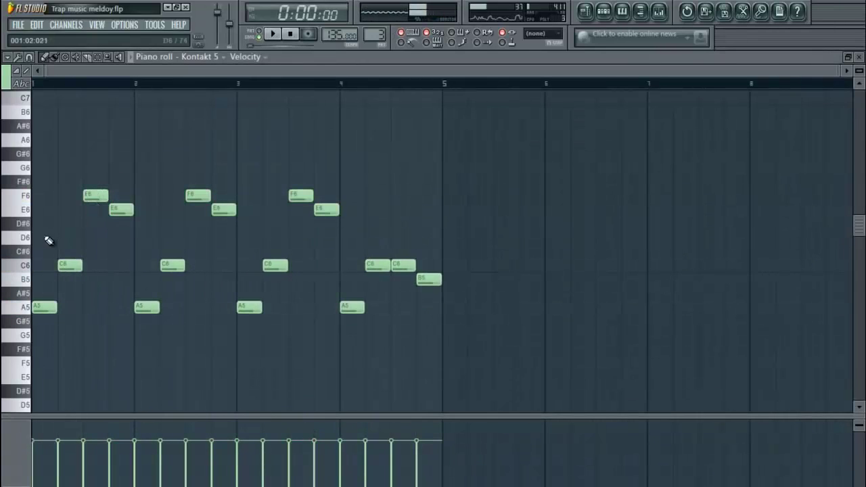
{"action": "key", "text": "space"}
{"action": "key", "text": "space"}
Lower the third note of each of the first three bars to E6.
{"action": "left_click", "coordinate": [26, 256]}
{"action": "left_click_drag", "start_coordinate": [25, 257], "coordinate": [25, 211]}
{"action": "left_click_drag", "start_coordinate": [88, 195], "coordinate": [90, 212]}
{"action": "left_click", "coordinate": [25, 199], "text": "ctrl"}
{"action": "left_click_drag", "start_coordinate": [188, 196], "coordinate": [195, 210]}
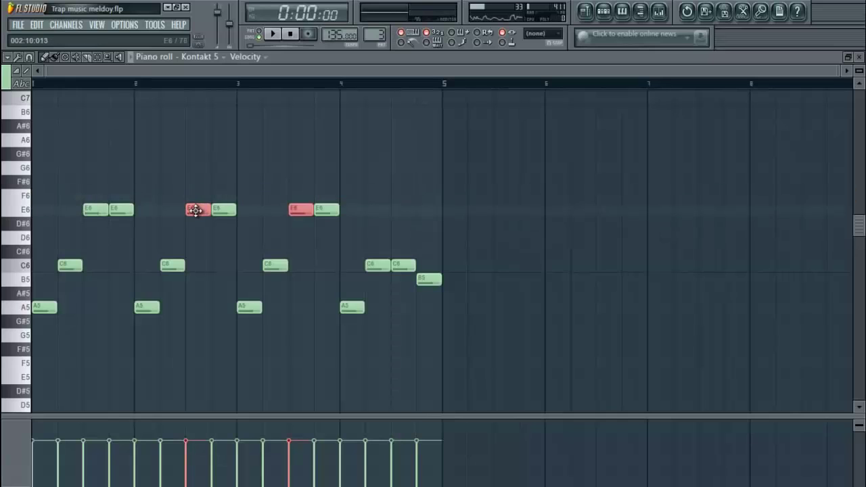
Raise the fourth note of each of the first three bars to F6 and play the revised melody.
{"action": "left_click", "coordinate": [121, 210], "text": "ctrl"}
{"action": "left_click", "coordinate": [223, 210], "text": "ctrl"}
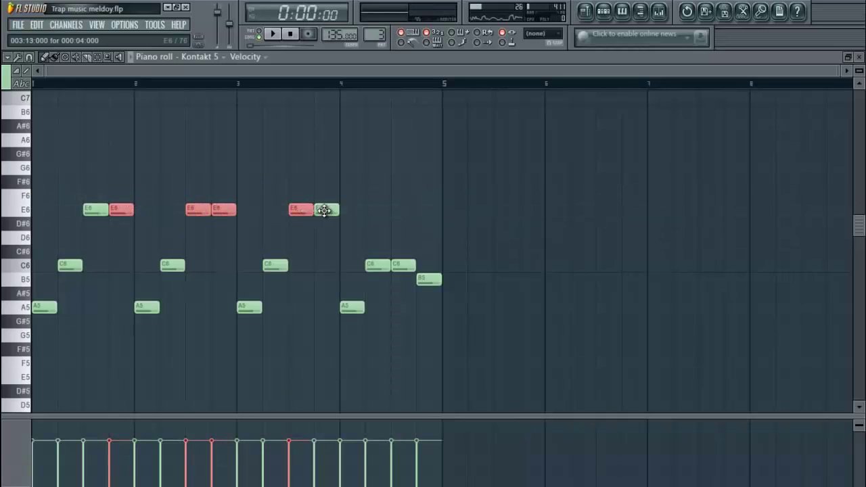
{"action": "left_click", "coordinate": [203, 211], "text": "ctrl"}
{"action": "left_click", "coordinate": [329, 212], "text": "ctrl"}
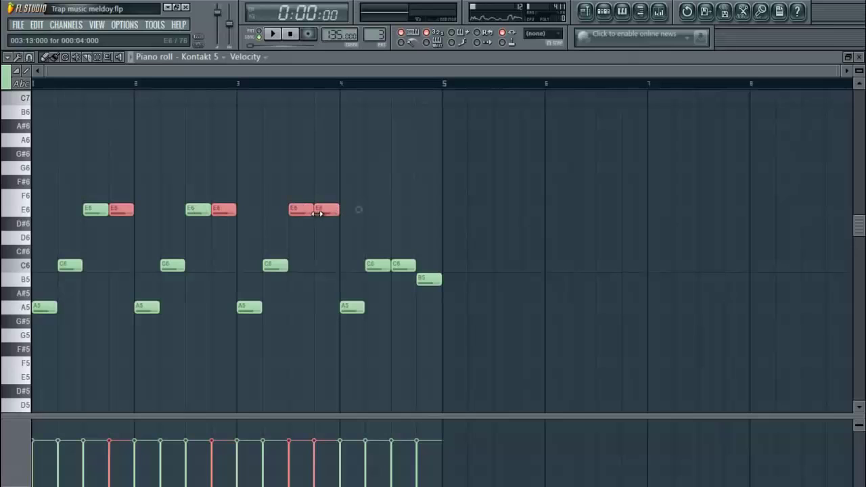
{"action": "left_click", "coordinate": [310, 211], "text": "ctrl"}
{"action": "left_click_drag", "start_coordinate": [320, 211], "coordinate": [321, 196]}
{"action": "key", "text": "space"}
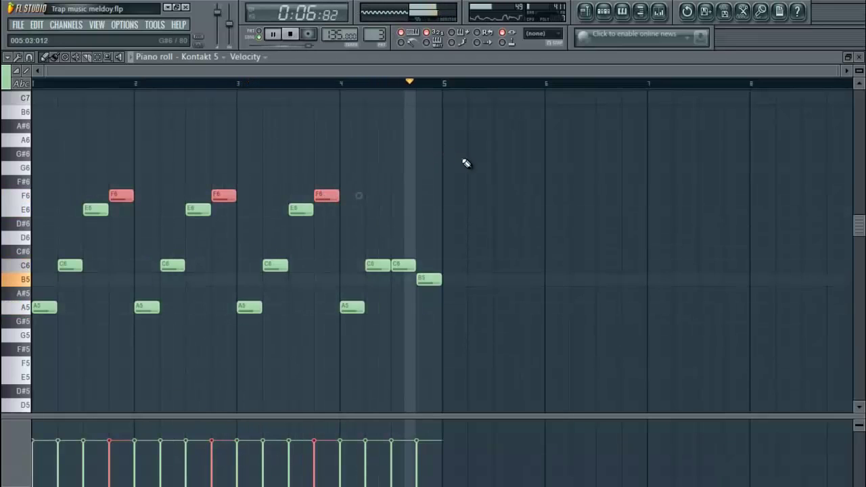
{"action": "left_click", "coordinate": [858, 56]}
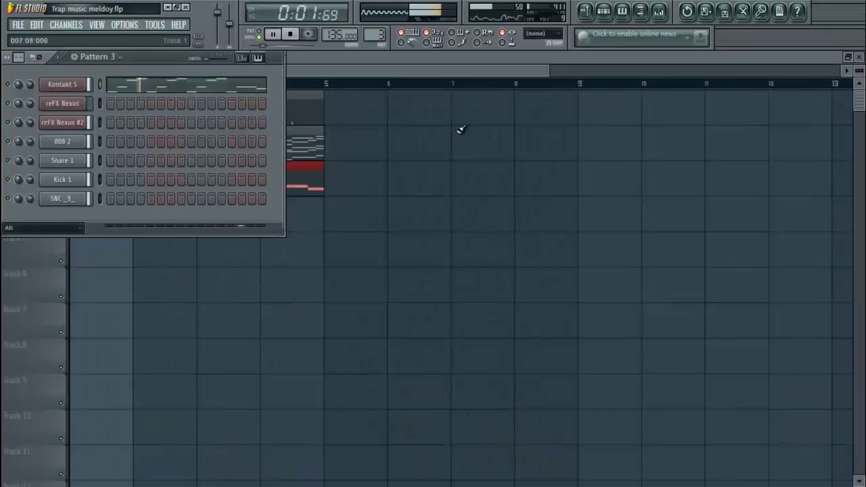
{"action": "key", "text": "space"}
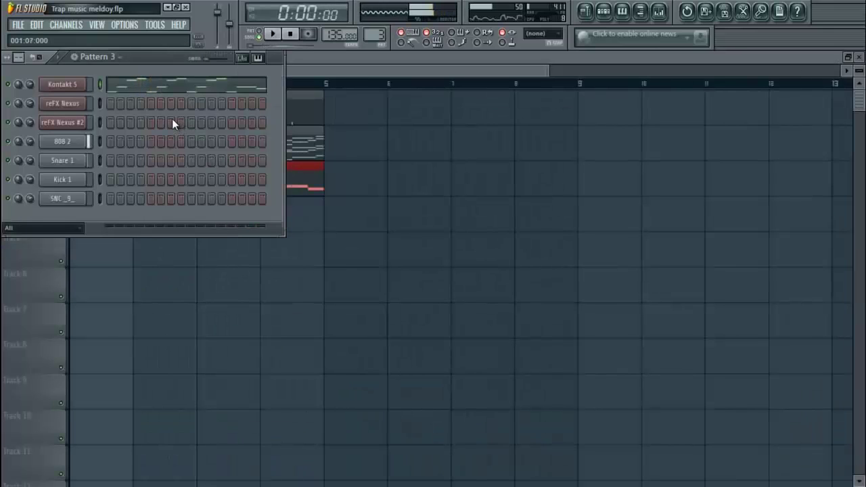
Copy the Kontakt 5 melody of Pattern 3 into the piano roll of the reFX Nexus channel.
{"action": "left_click", "coordinate": [99, 103]}
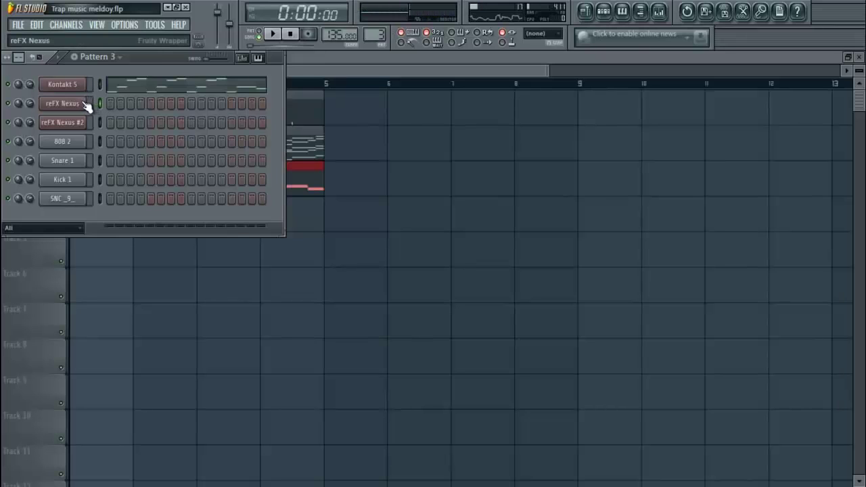
{"action": "left_click", "coordinate": [69, 89]}
{"action": "left_click", "coordinate": [111, 93]}
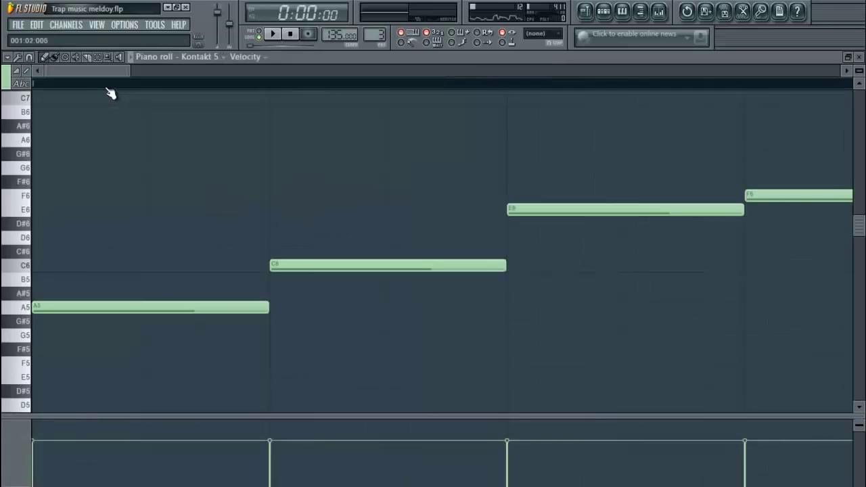
{"action": "left_click", "coordinate": [859, 59]}
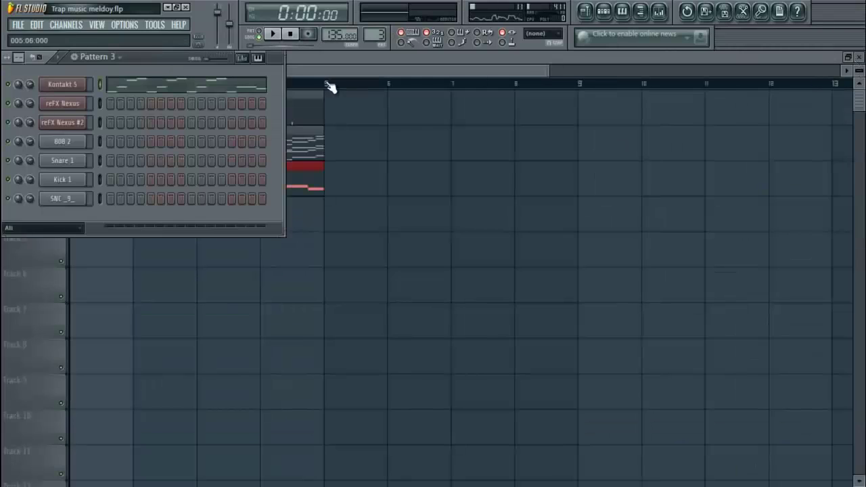
{"action": "right_click", "coordinate": [81, 101]}
{"action": "left_click", "coordinate": [101, 104]}
{"action": "scroll", "coordinate": [142, 81], "scroll_direction": "down", "scroll_amount": 4}
Compress all the reFX Nexus notes to half length so they span two bars, and transpose them up an octave.
{"action": "key", "text": "ctrl+a"}
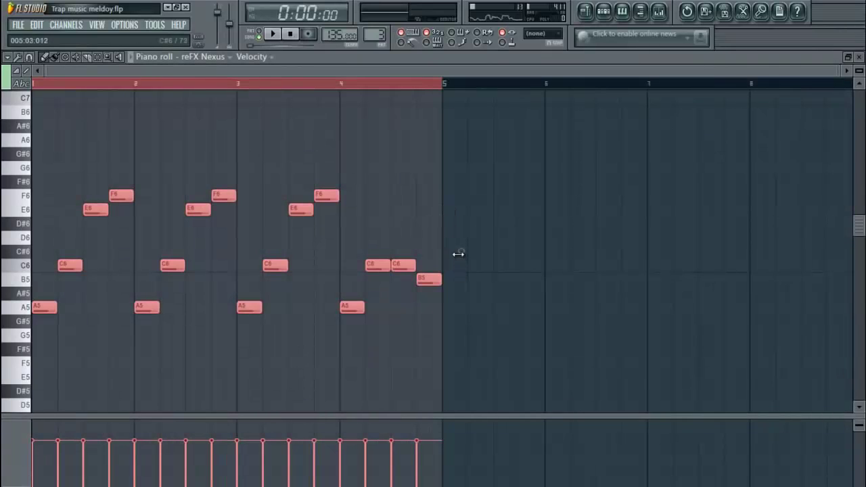
{"action": "left_click_drag", "start_coordinate": [415, 248], "coordinate": [277, 232]}
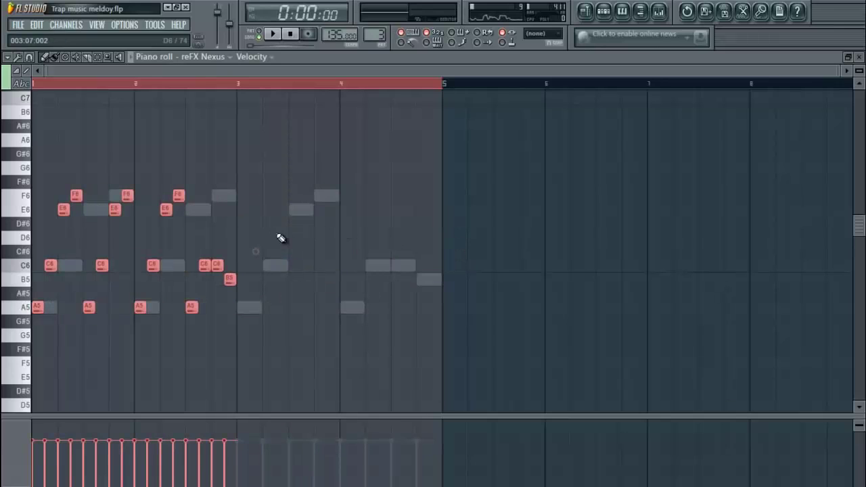
{"action": "key", "text": "ctrl+Up"}
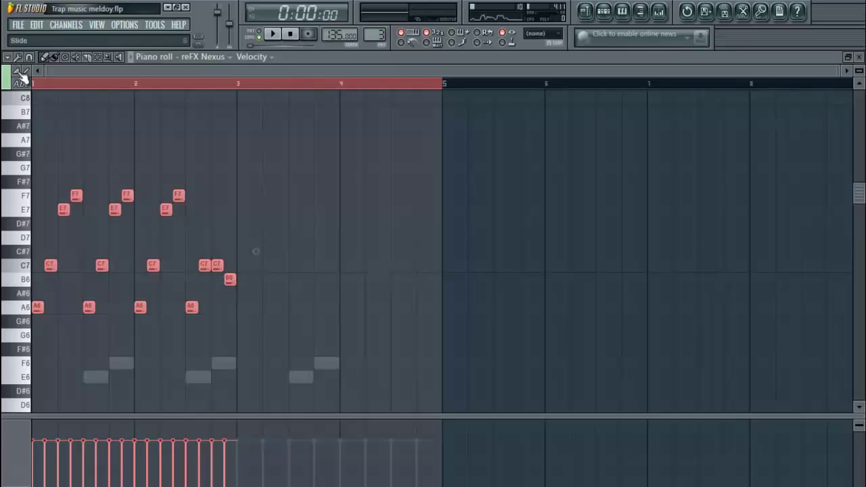
Set the piano roll snap finer than one step, lengthen all the reFX Nexus notes slightly, and close the piano roll.
{"action": "left_click", "coordinate": [29, 57]}
{"action": "left_click", "coordinate": [49, 153]}
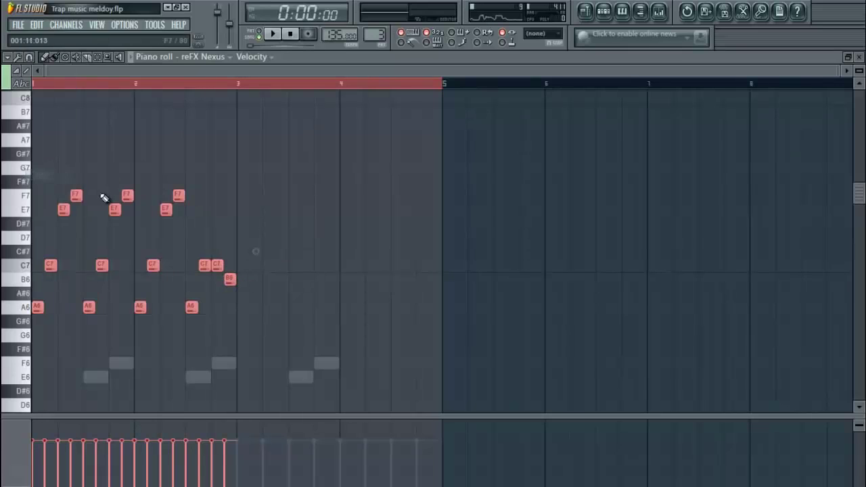
{"action": "left_click", "coordinate": [32, 63]}
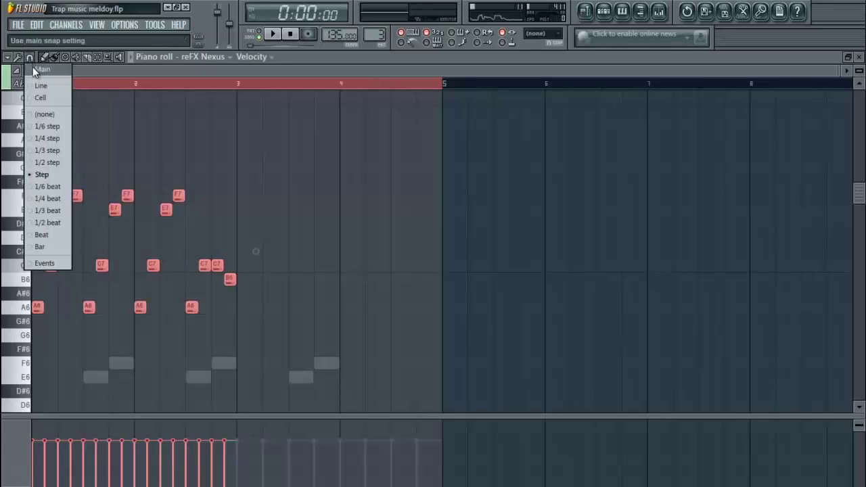
{"action": "left_click", "coordinate": [47, 145]}
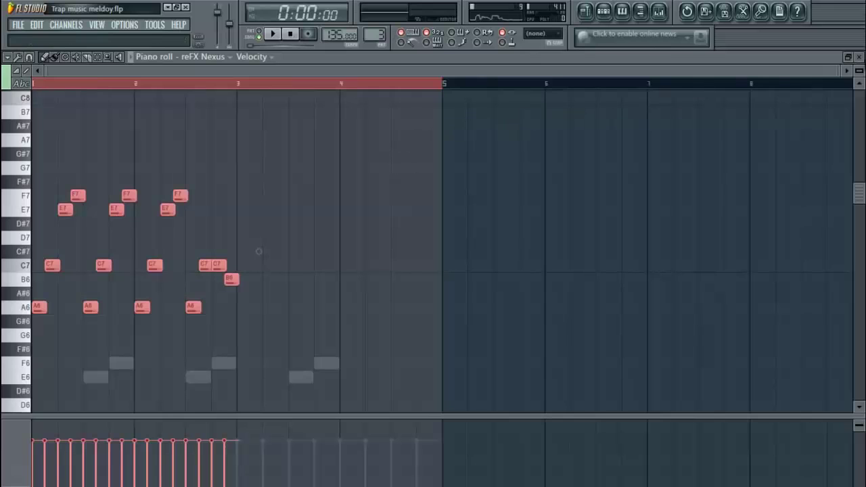
{"action": "left_click", "coordinate": [861, 57]}
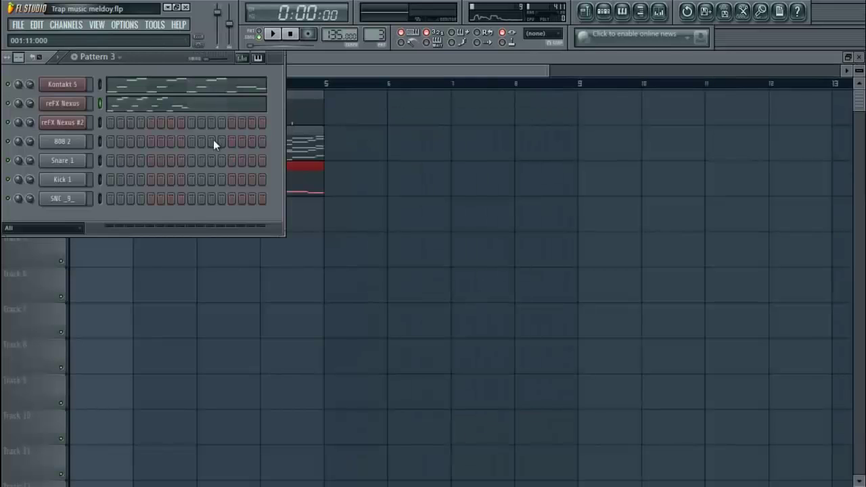
Try a portamento speed of 1/16 on the reFX Nexus lead and play the pattern.
{"action": "left_click", "coordinate": [62, 103]}
{"action": "left_click", "coordinate": [299, 224]}
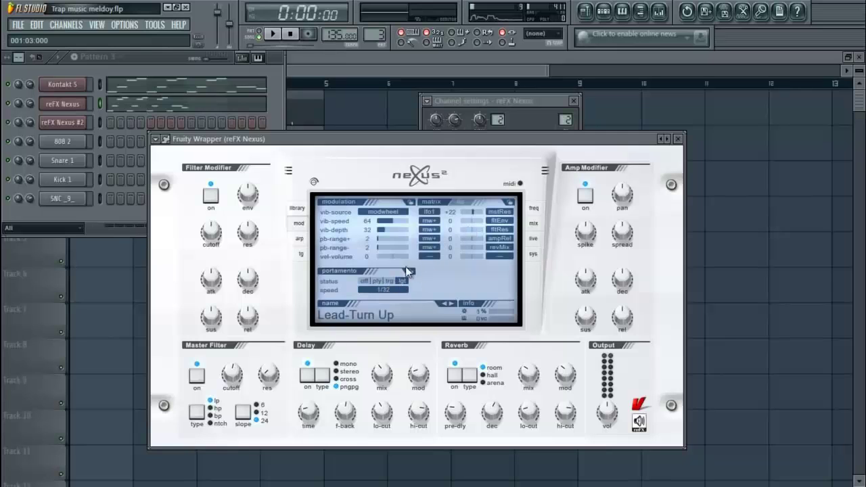
{"action": "left_click", "coordinate": [383, 290]}
{"action": "left_click", "coordinate": [392, 345]}
{"action": "left_click", "coordinate": [678, 139]}
{"action": "key", "text": "space"}
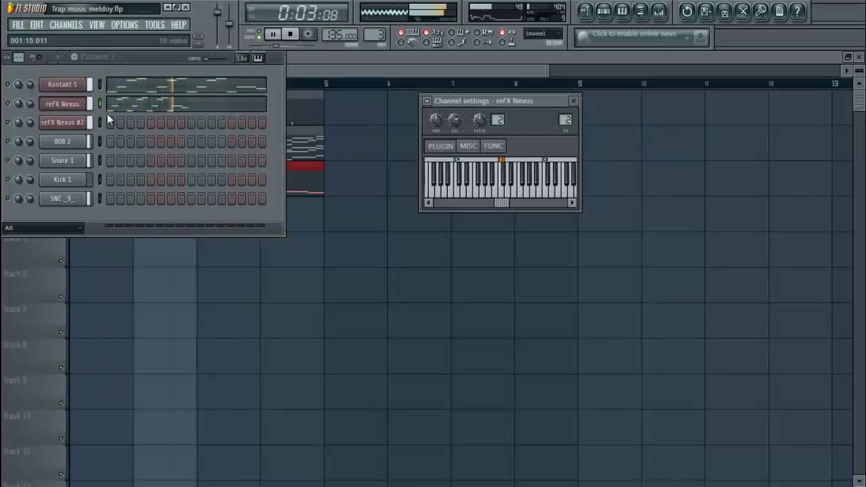
{"action": "key", "text": "space"}
Choose a different portamento speed for the reFX Nexus lead, close its plugin window, and play the pattern again.
{"action": "left_click", "coordinate": [79, 109]}
{"action": "left_click", "coordinate": [79, 109]}
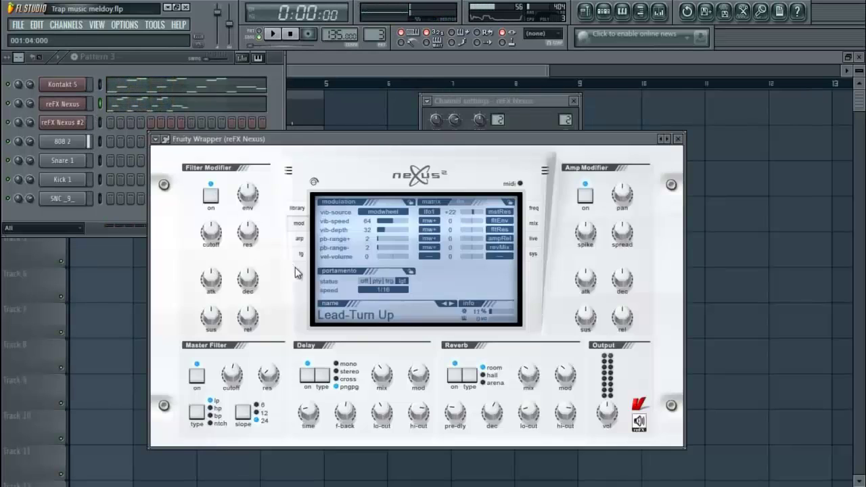
{"action": "left_click", "coordinate": [393, 289]}
{"action": "left_click", "coordinate": [382, 324]}
{"action": "left_click", "coordinate": [677, 138]}
{"action": "key", "text": "space"}
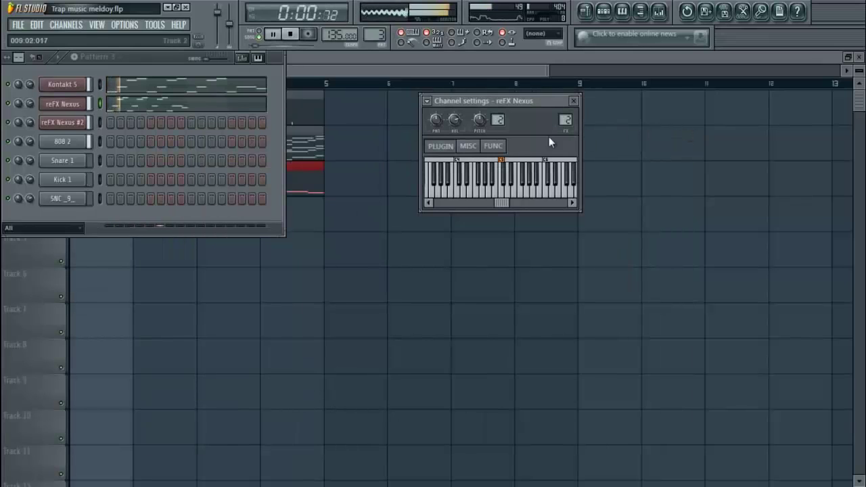
{"action": "key", "text": "space"}
Raise the second-to-last note of the reFX Nexus melody to D7 in its piano roll.
{"action": "left_click", "coordinate": [196, 105]}
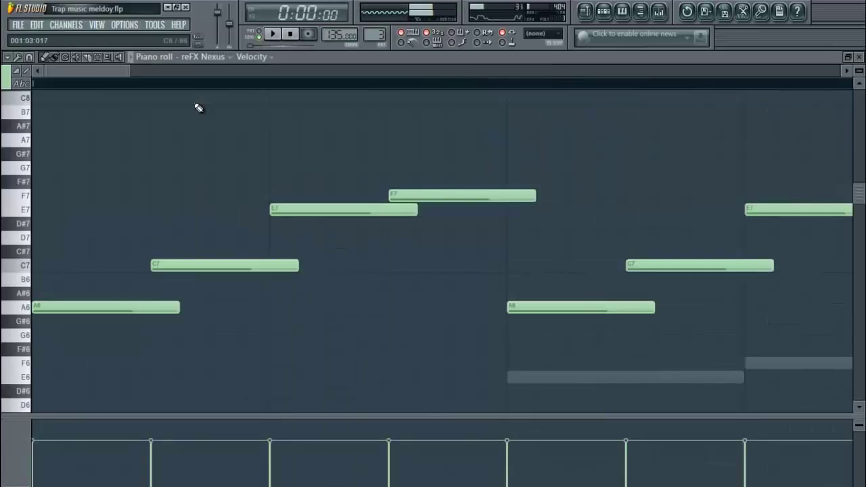
{"action": "scroll", "coordinate": [229, 93], "scroll_direction": "down", "scroll_amount": 5}
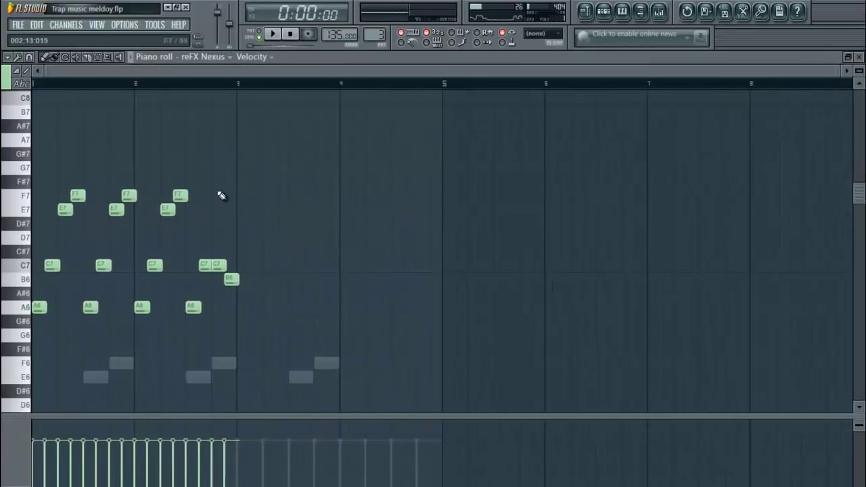
{"action": "left_click_drag", "start_coordinate": [211, 267], "coordinate": [218, 237]}
Copy the whole two-bar reFX Nexus phrase into bars 3 and 4, then clear the note selection.
{"action": "key", "text": "ctrl+a"}
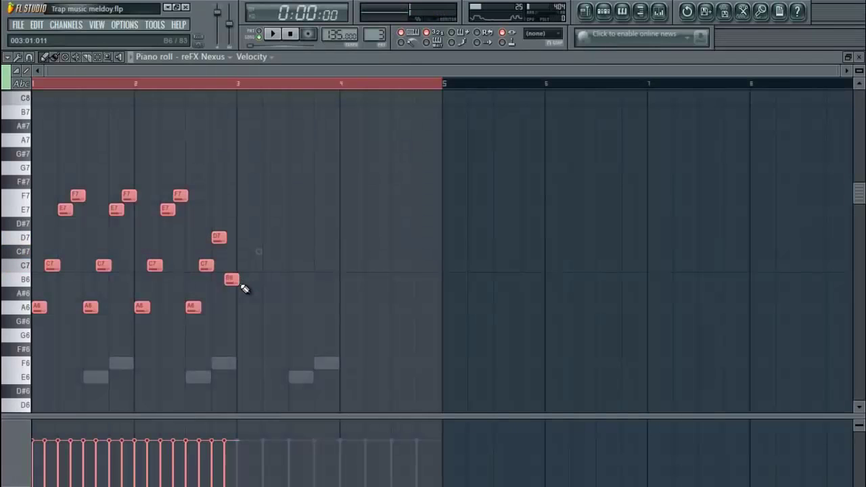
{"action": "left_click_drag", "start_coordinate": [34, 306], "coordinate": [240, 315]}
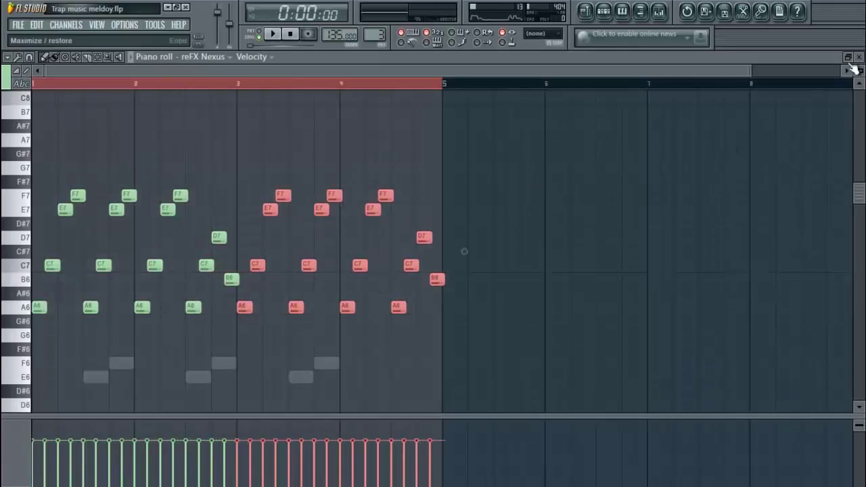
{"action": "key", "text": "ctrl+d"}
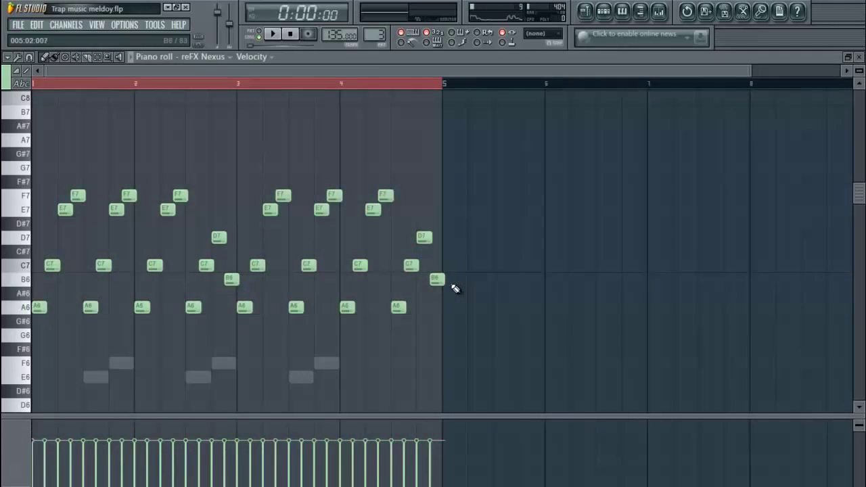